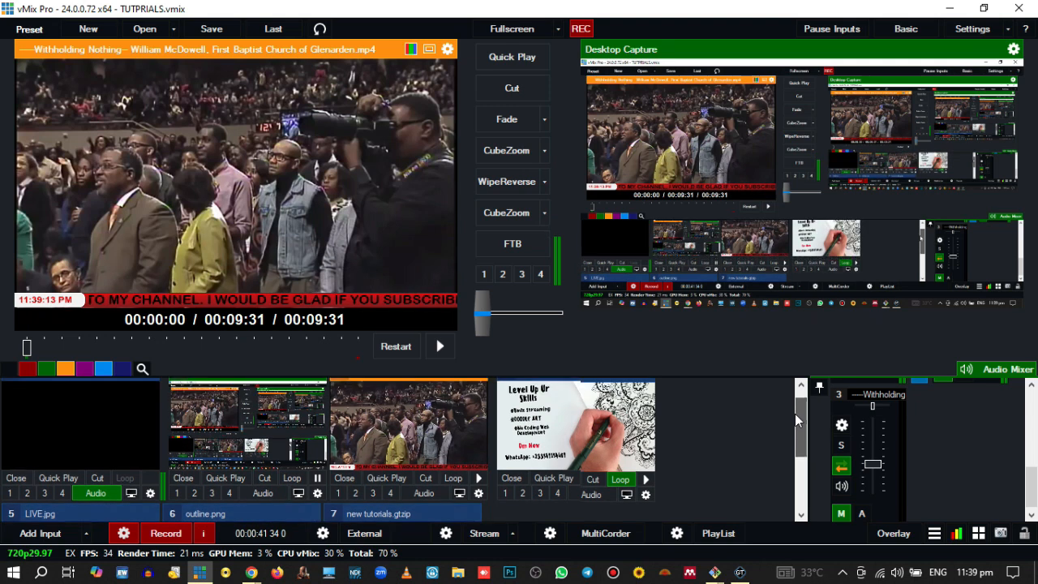
drag(795, 430, 796, 413)
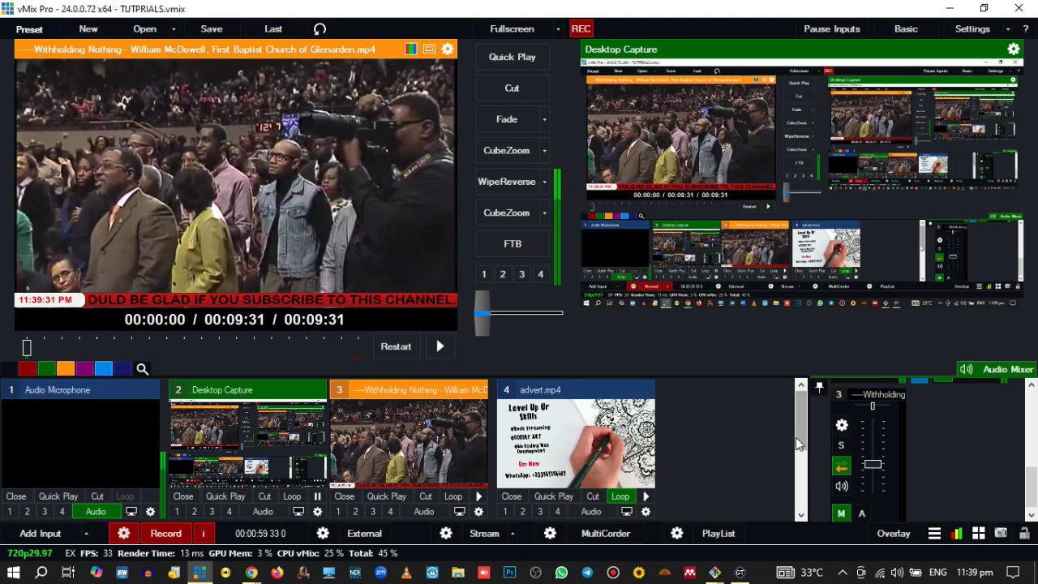
mouse_move(796, 443)
mouse_down()
mouse_move(797, 463)
mouse_move(790, 433)
mouse_up()
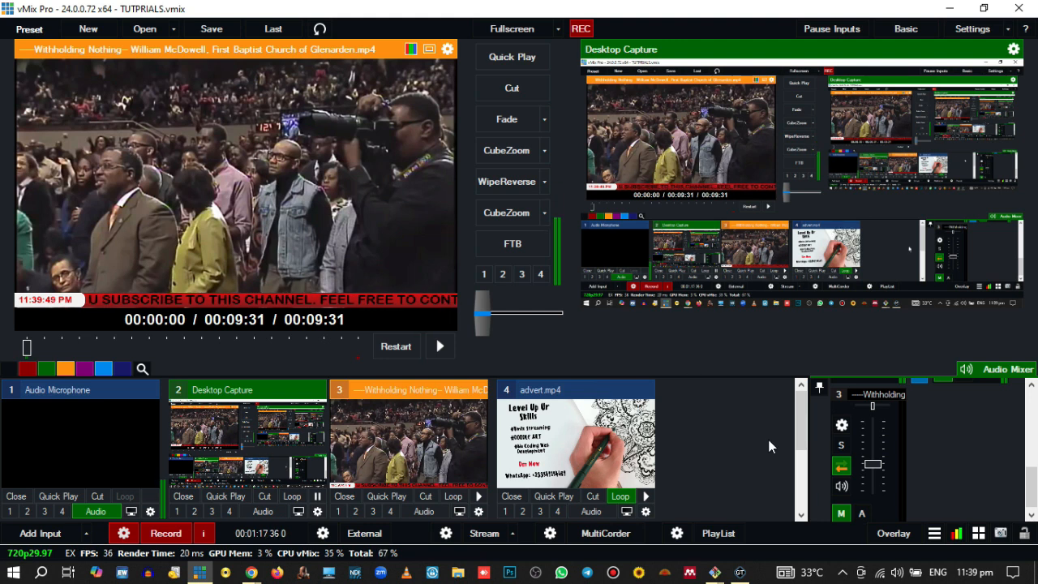
drag(801, 438, 801, 502)
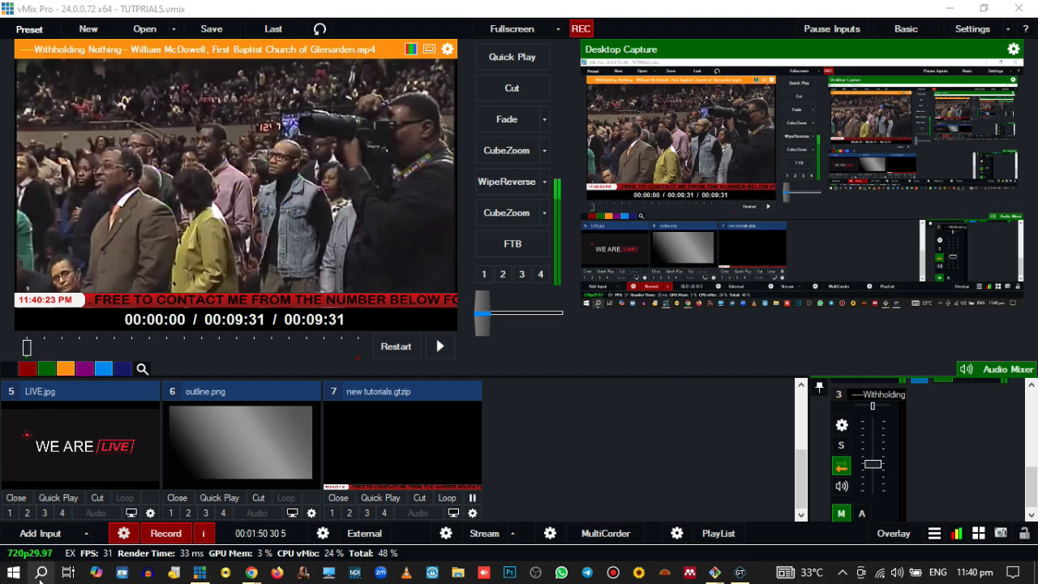
- Find and launch EasyWorship on the computer
click(41, 572)
text(E)
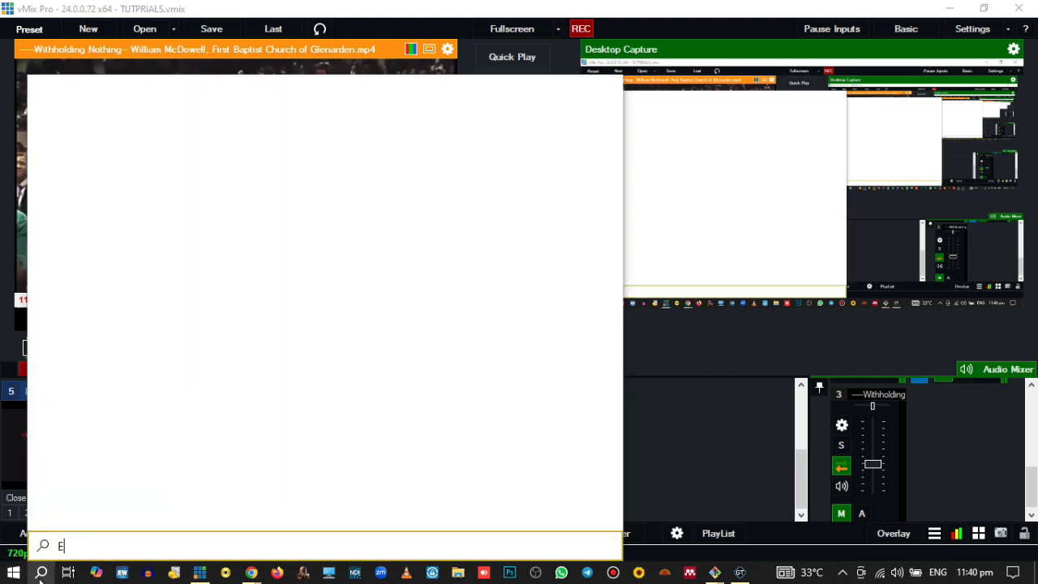
text(ASY)
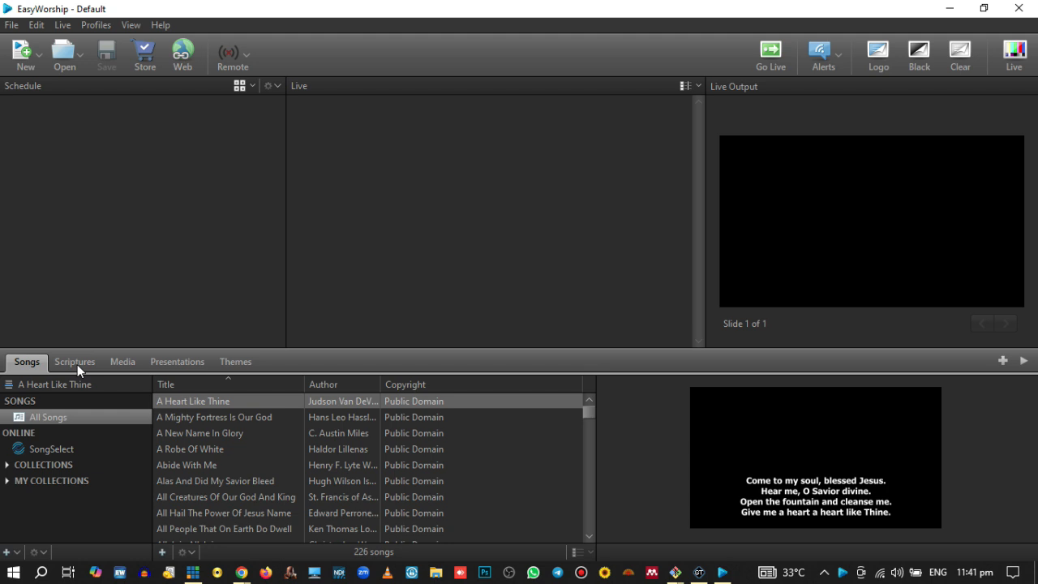
- Choose Genesis 1:2 from the KJV scriptures and send it to the live output
click(77, 364)
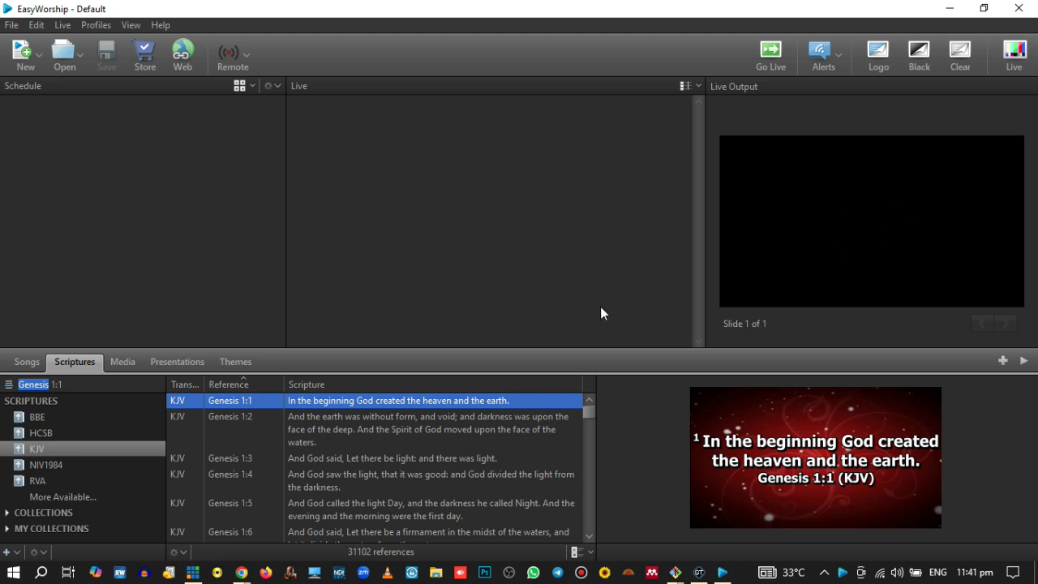
key(Return)
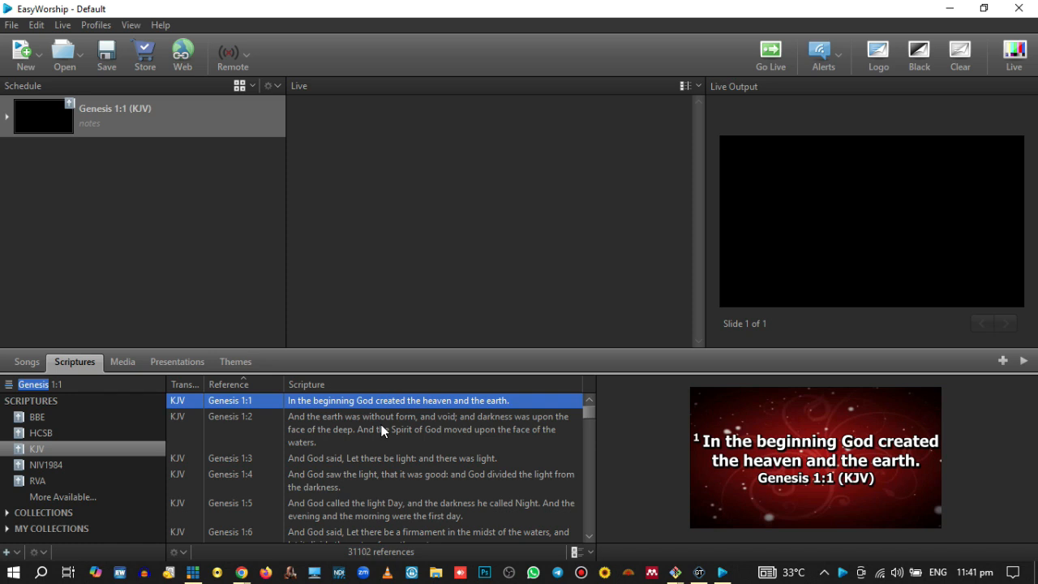
click(336, 436)
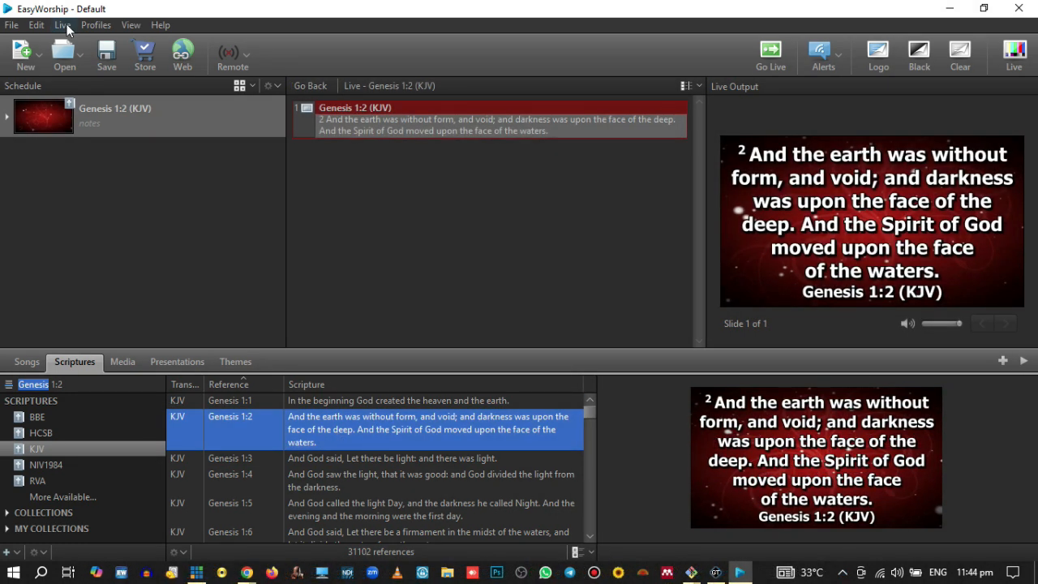
- Open the program options at the general settings of the main output
click(65, 25)
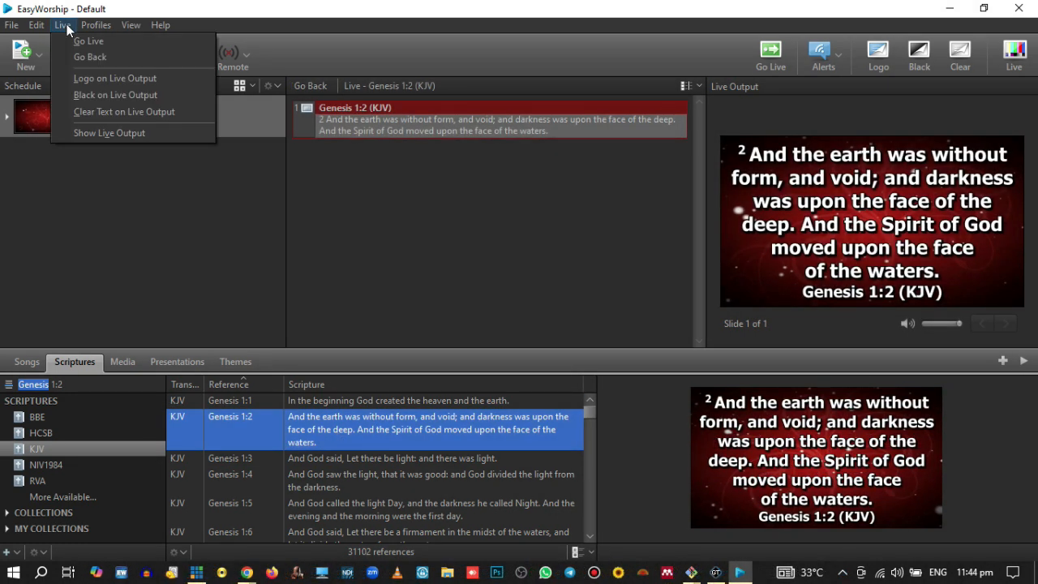
mouse_move(35, 27)
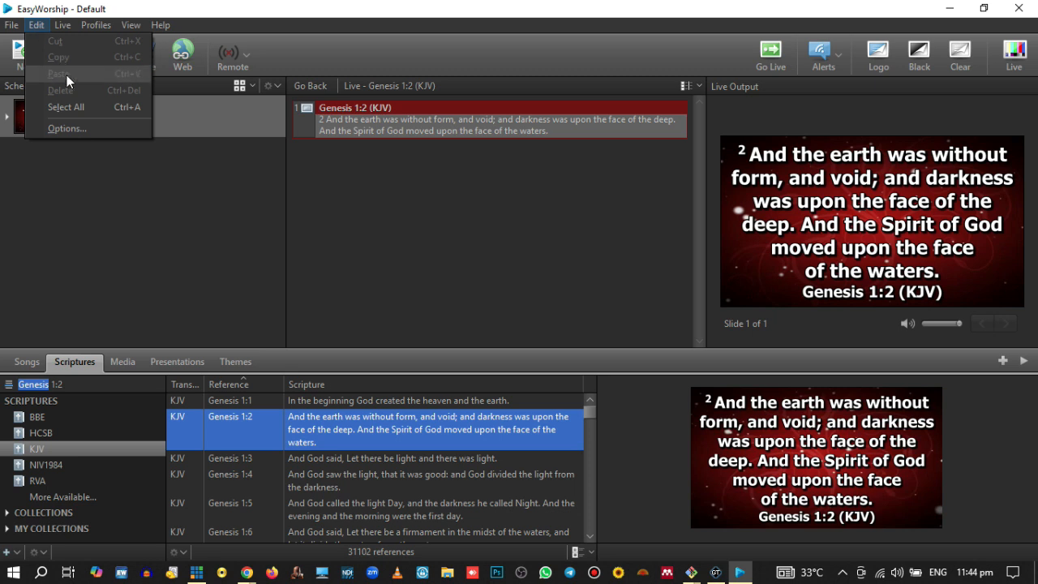
click(77, 133)
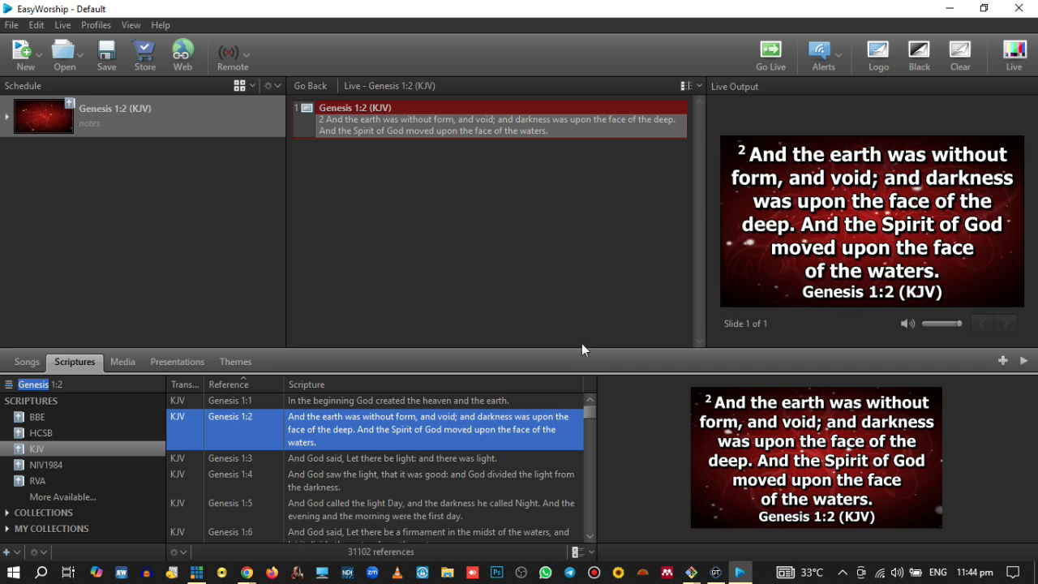
key(ctrl+shift+o)
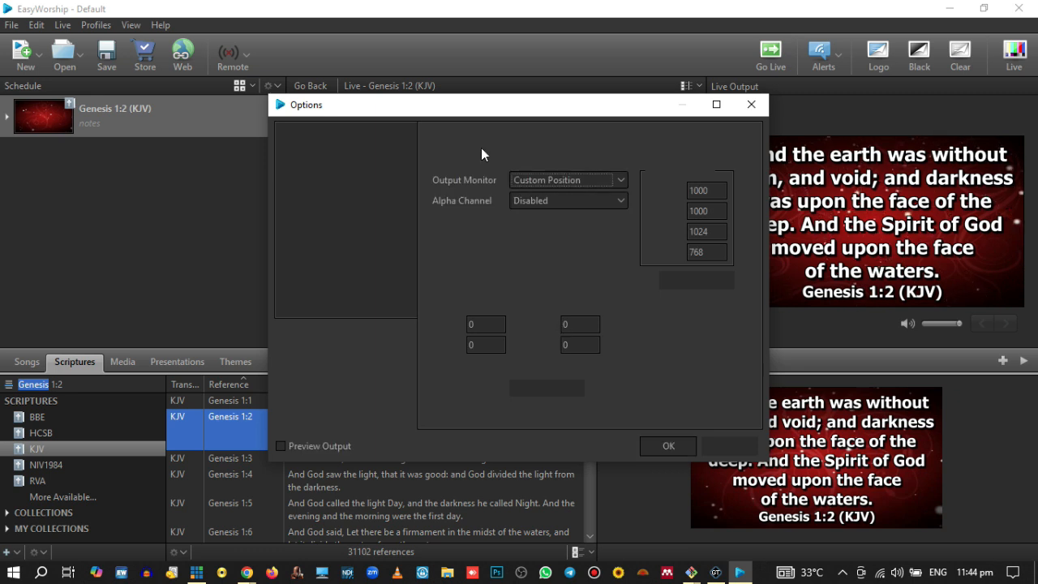
drag(516, 109, 494, 96)
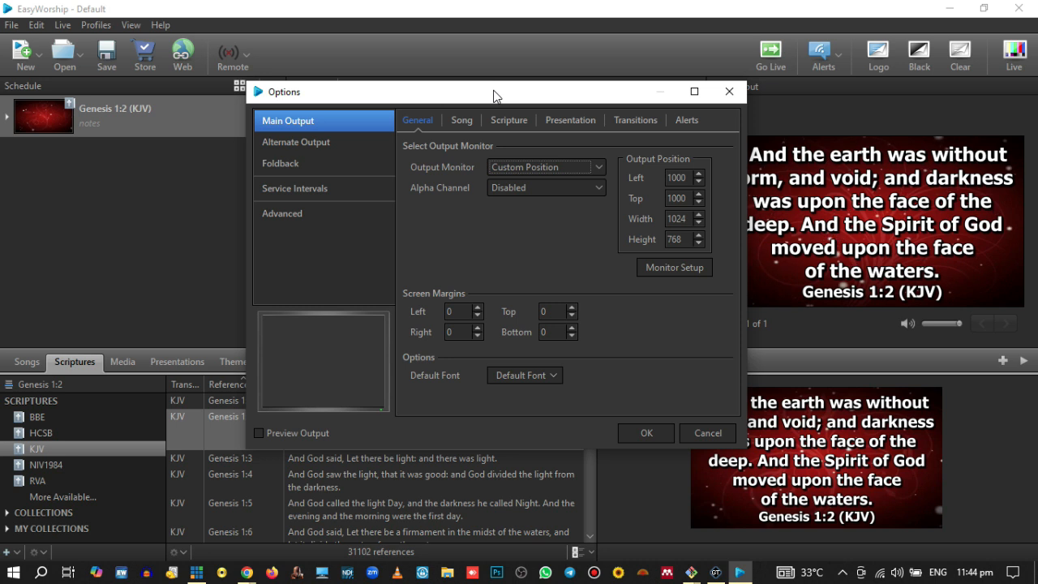
- Set the main output's monitor to NDI Stream and apply the options
click(597, 168)
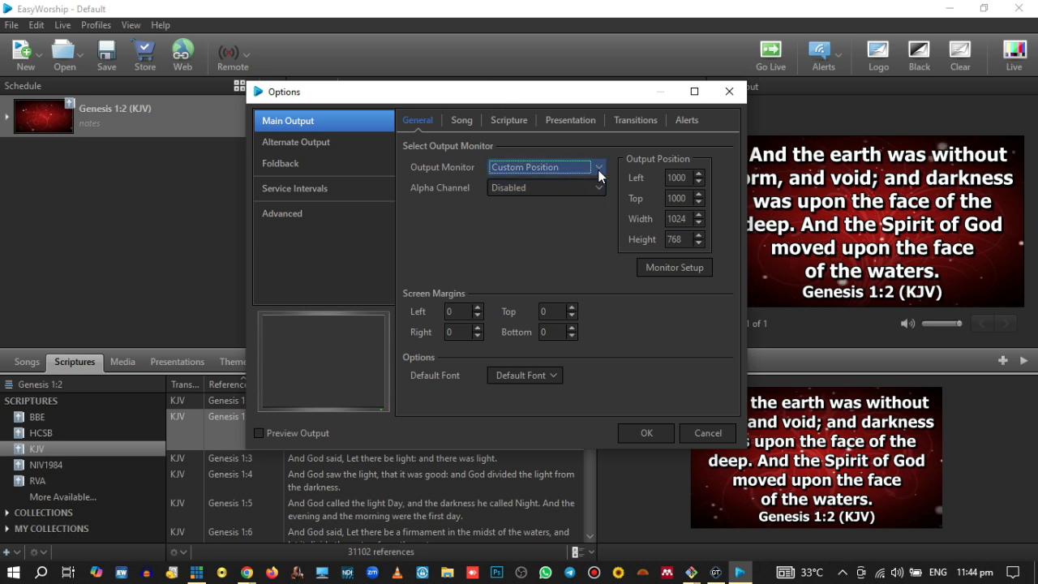
click(598, 174)
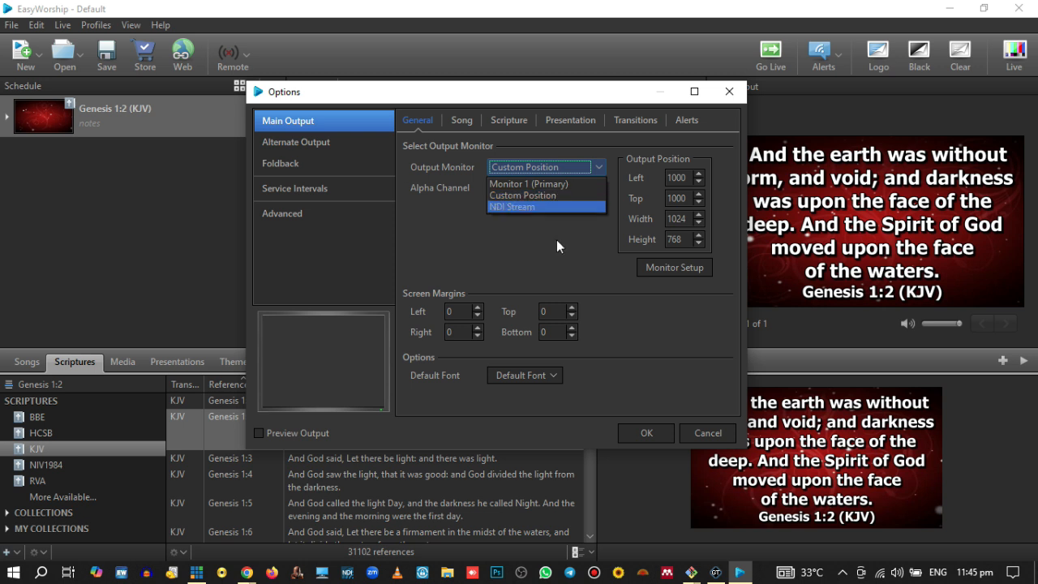
click(599, 168)
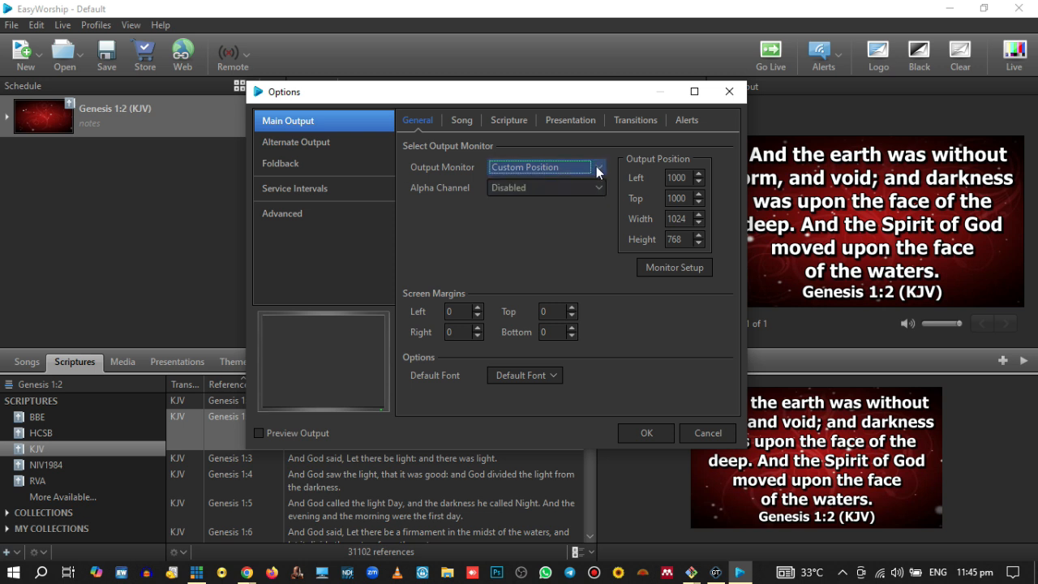
click(598, 168)
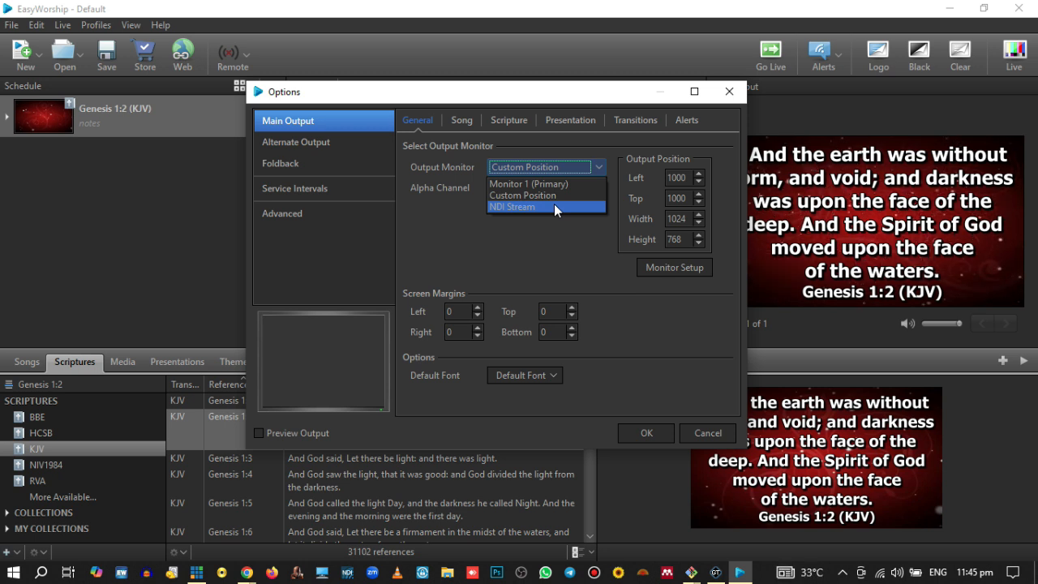
click(554, 206)
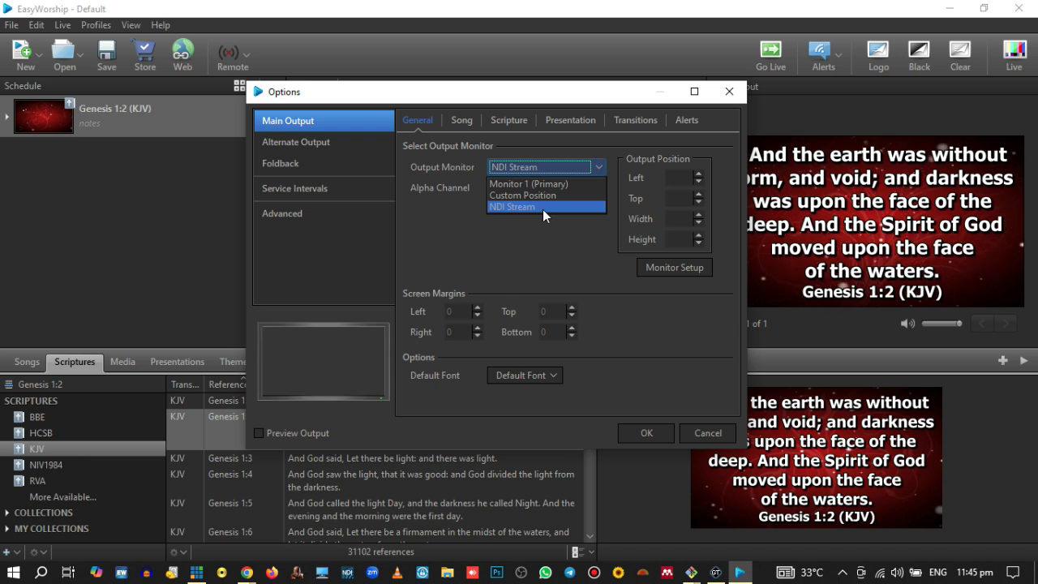
click(543, 209)
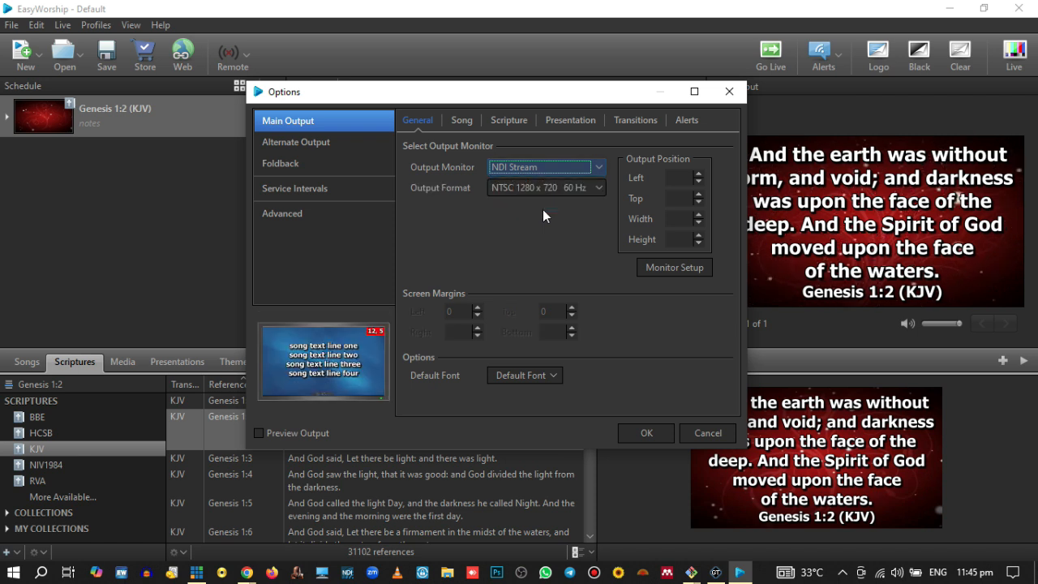
click(646, 434)
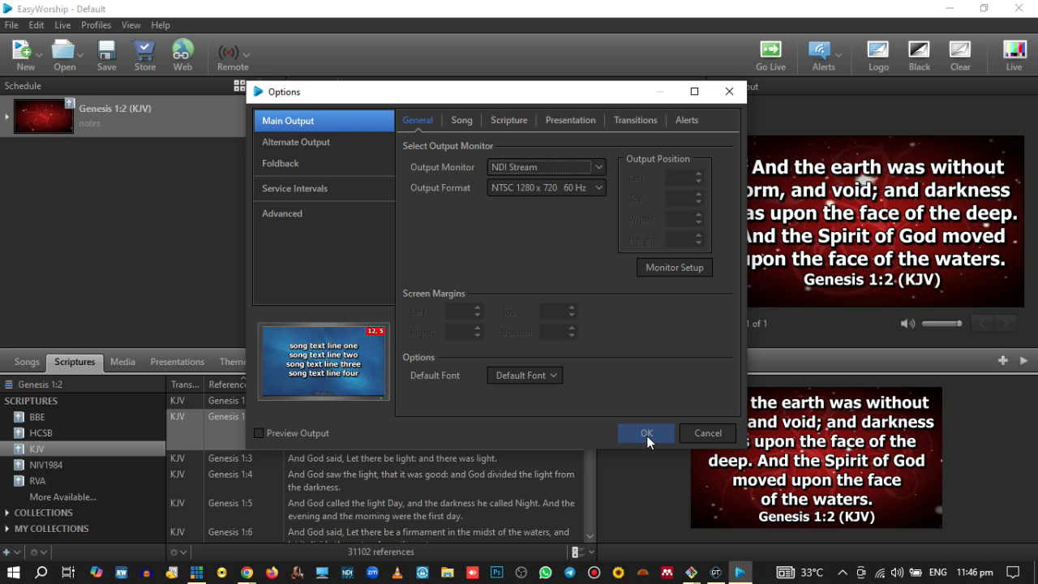
click(646, 434)
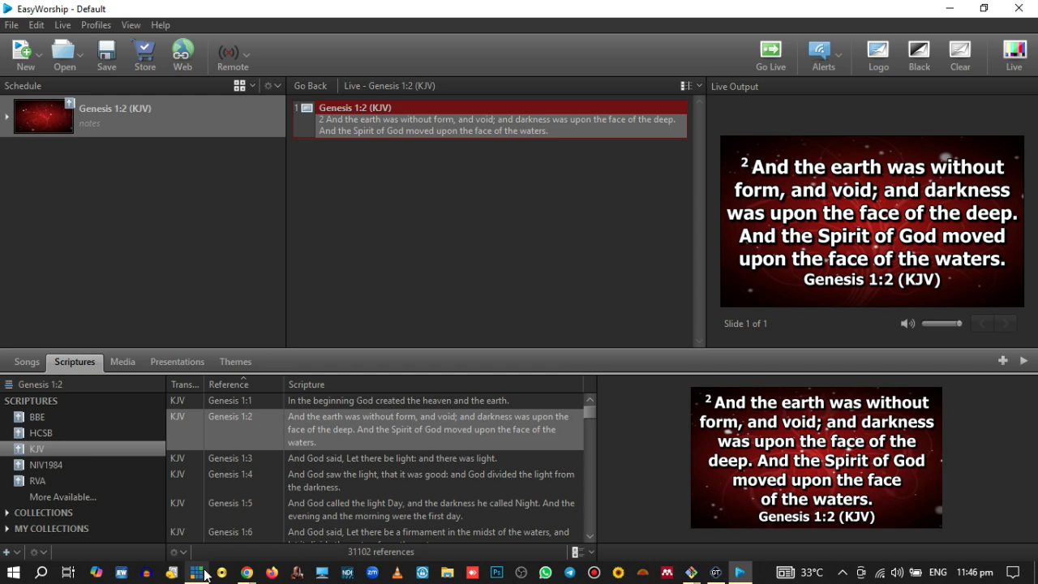
- Switch to vMix and add the EasyWorship Live NDI source as input number 8
click(205, 574)
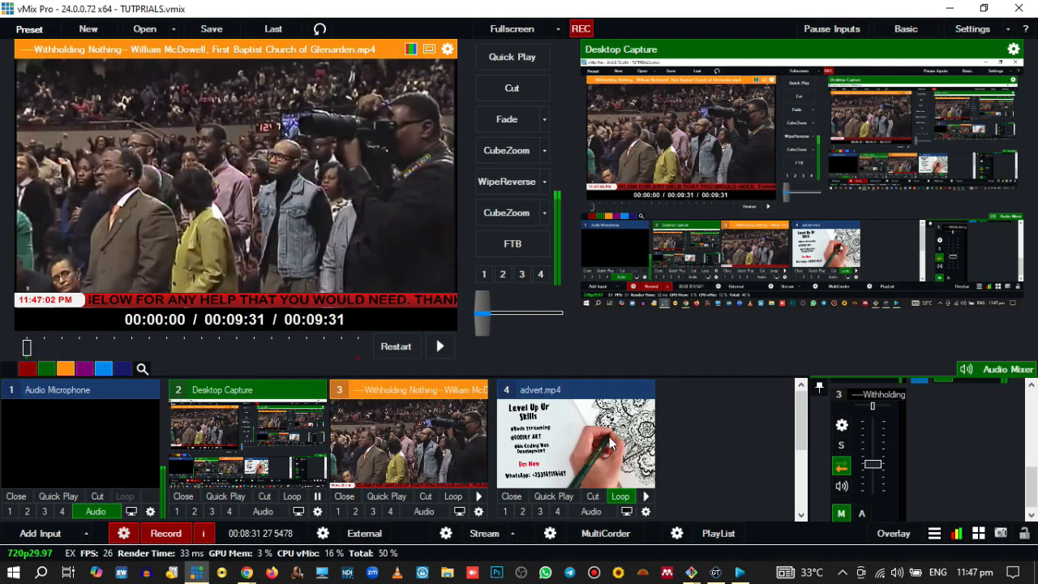
drag(804, 435, 803, 490)
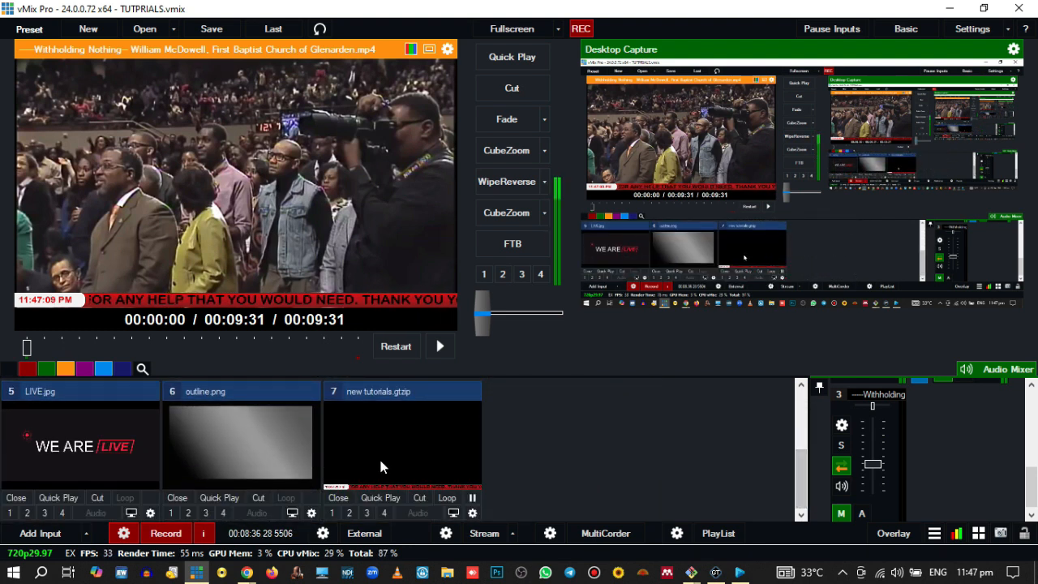
click(29, 536)
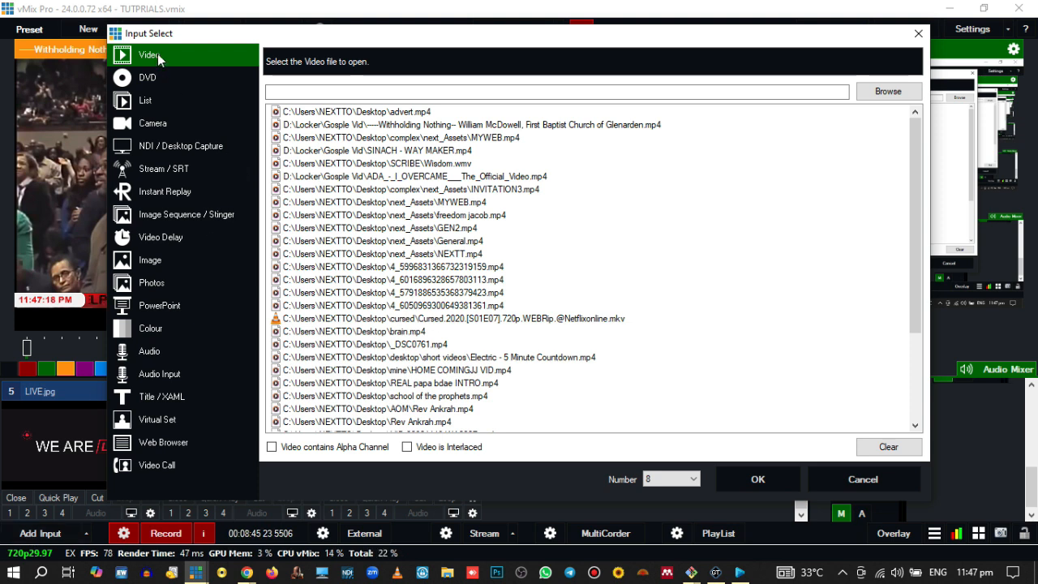
click(189, 148)
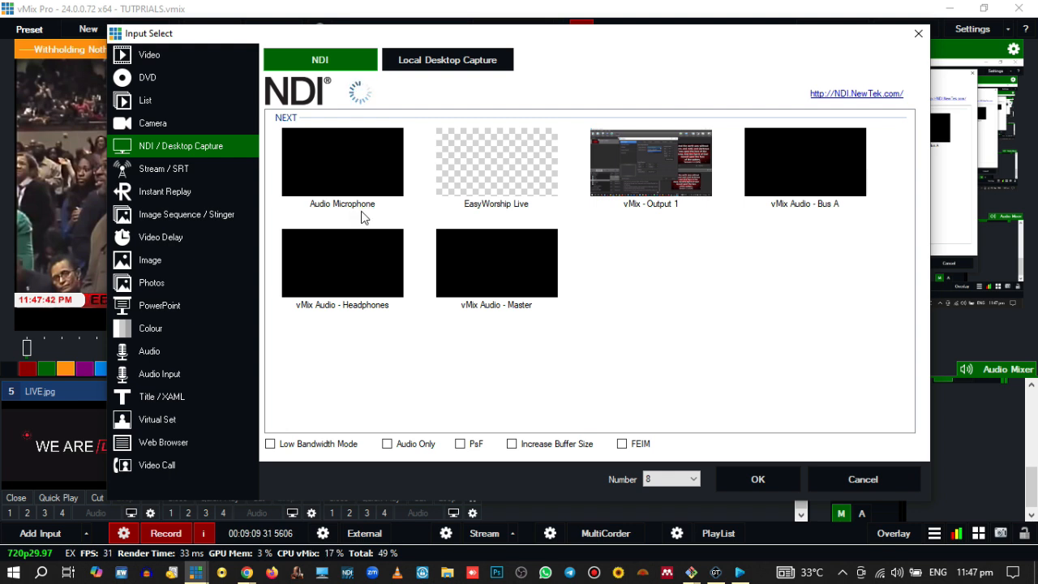
click(494, 170)
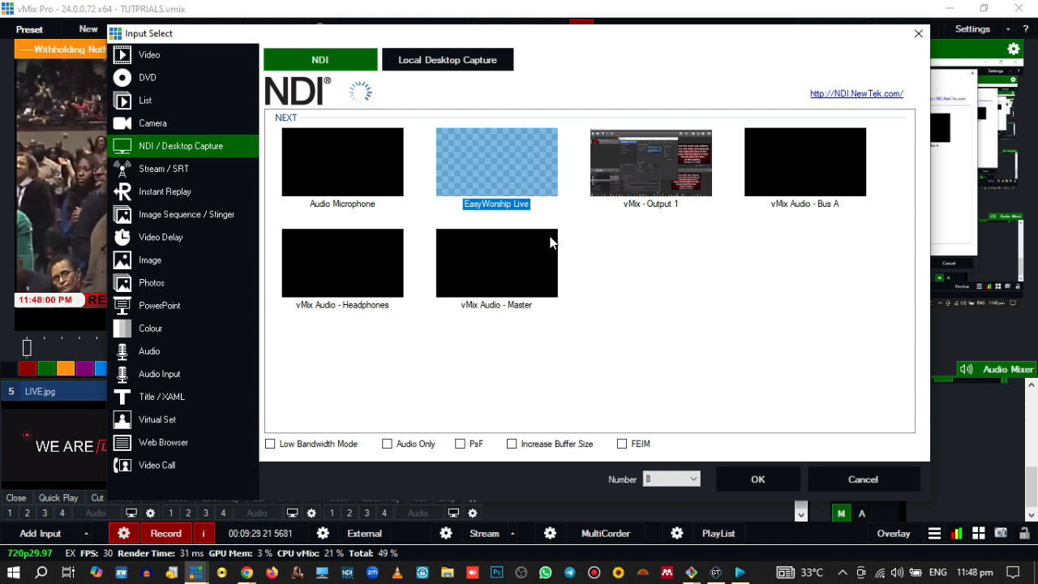
click(759, 480)
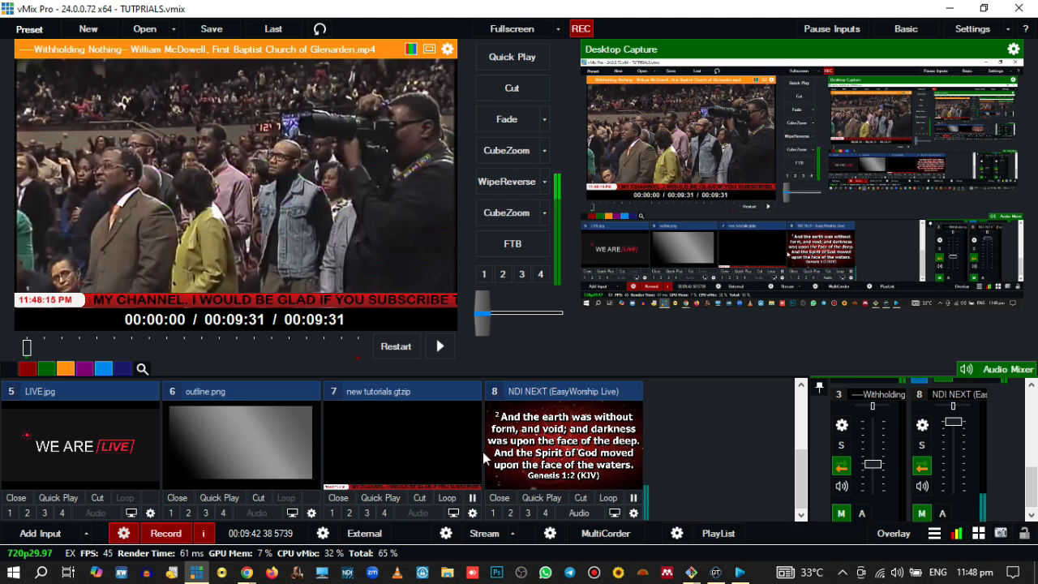
click(738, 574)
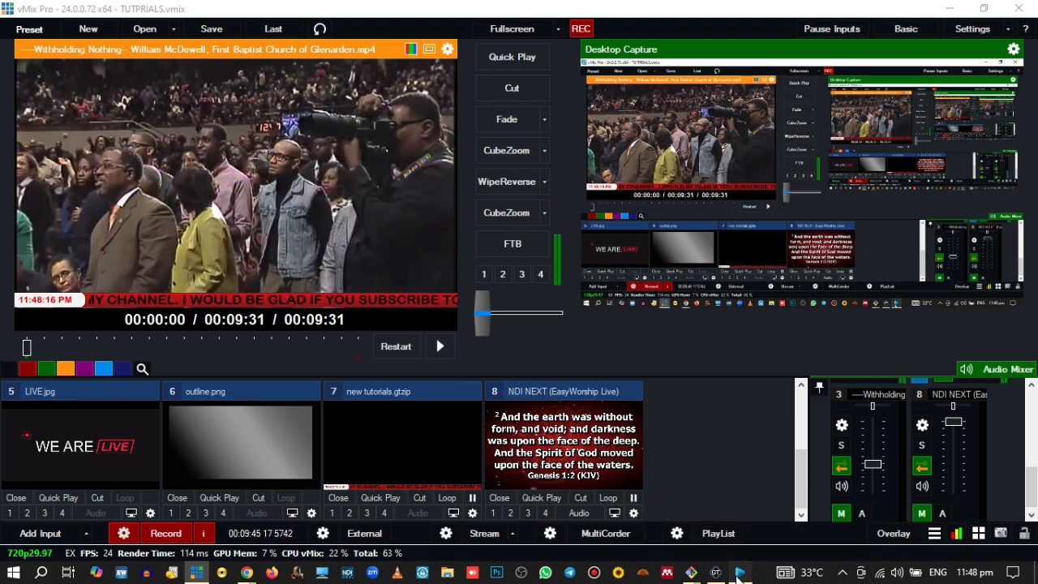
click(785, 482)
click(195, 572)
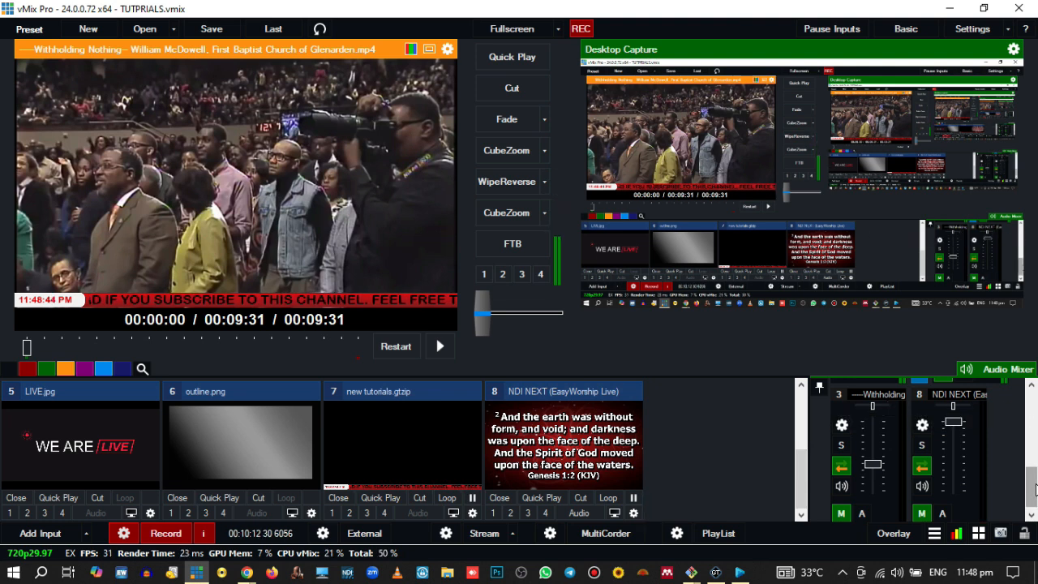
- Lower the EasyWorship NDI input's volume to 0% and remove it from the Master audio bus
drag(952, 422, 955, 496)
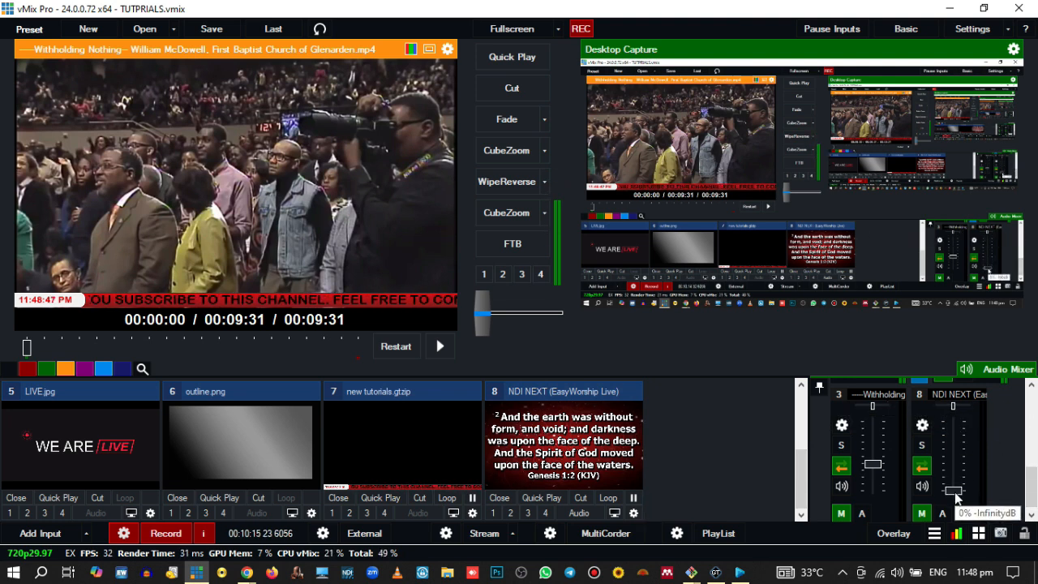
click(921, 512)
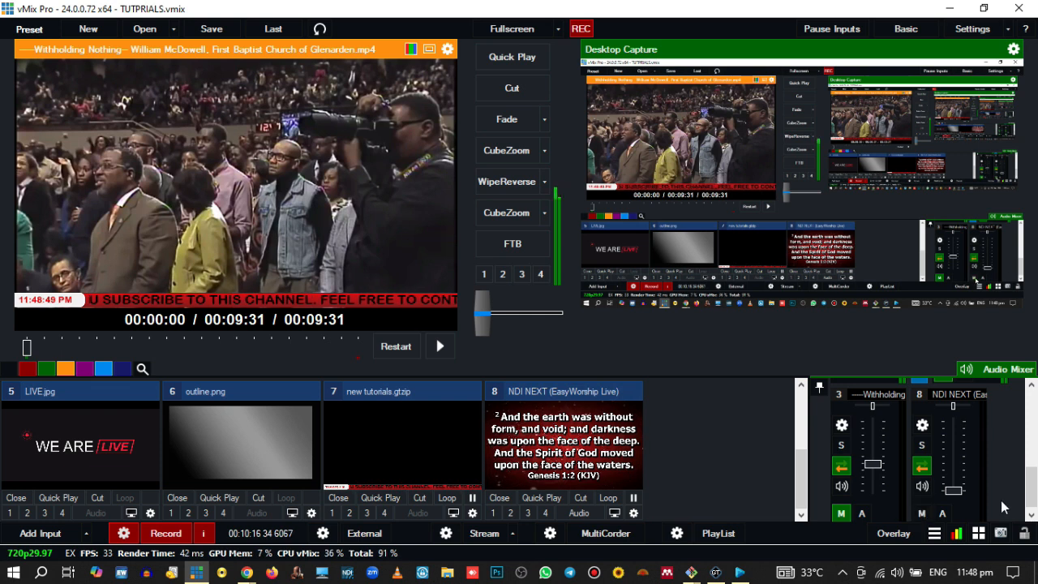
drag(1031, 488, 1030, 421)
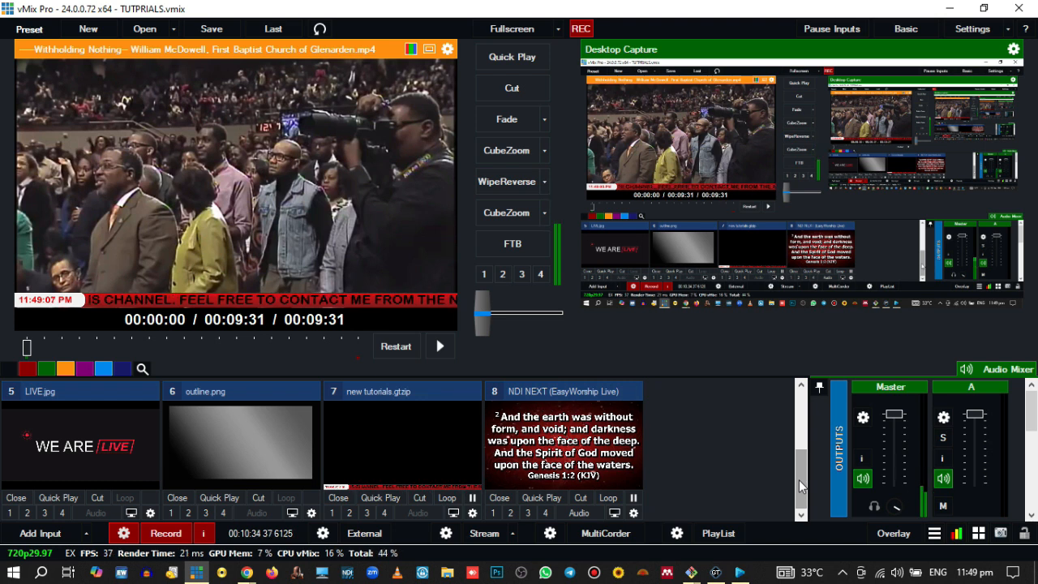
drag(799, 480, 802, 502)
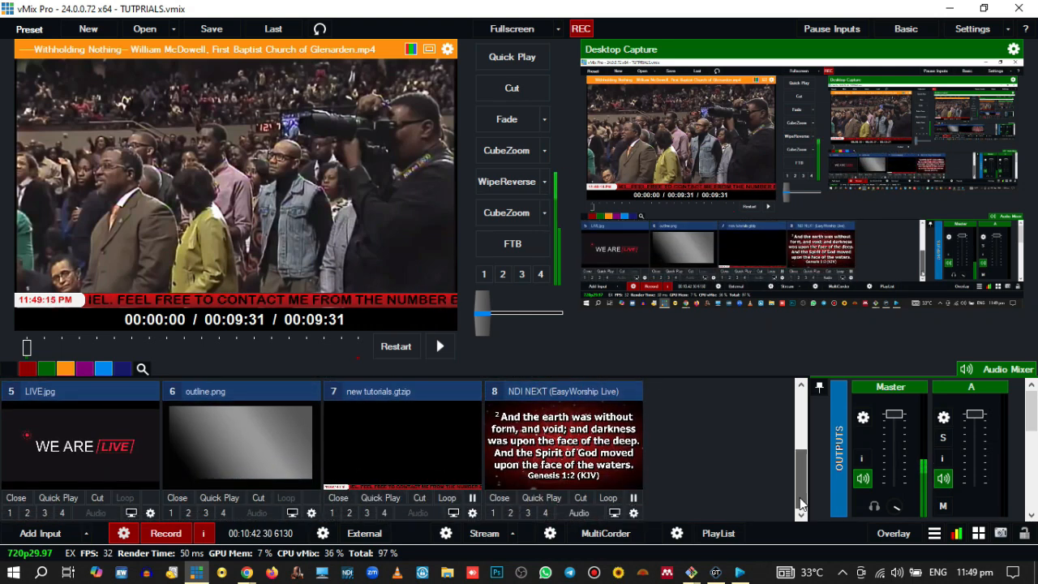
drag(798, 495, 794, 416)
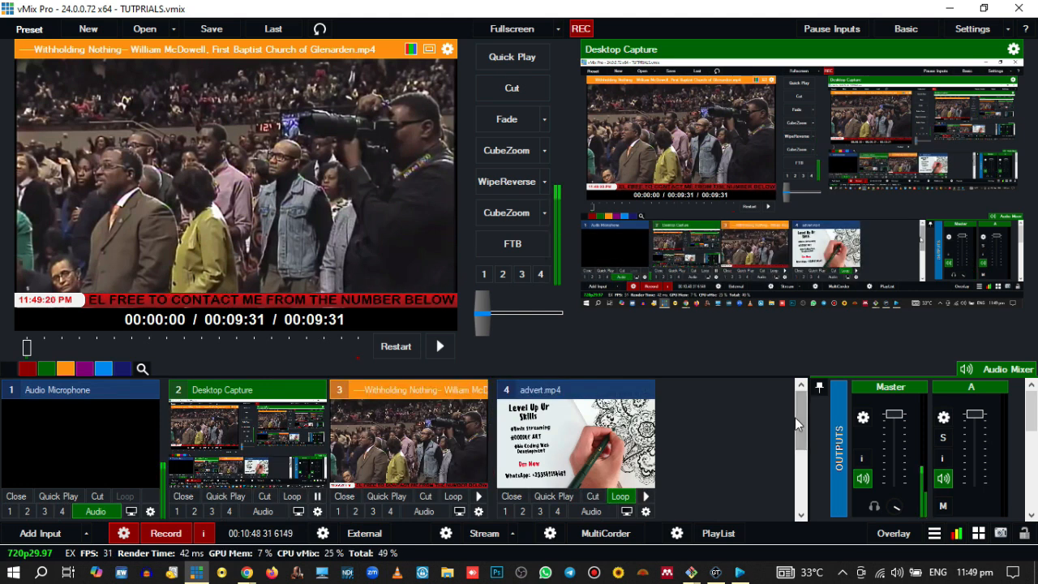
drag(801, 432, 800, 484)
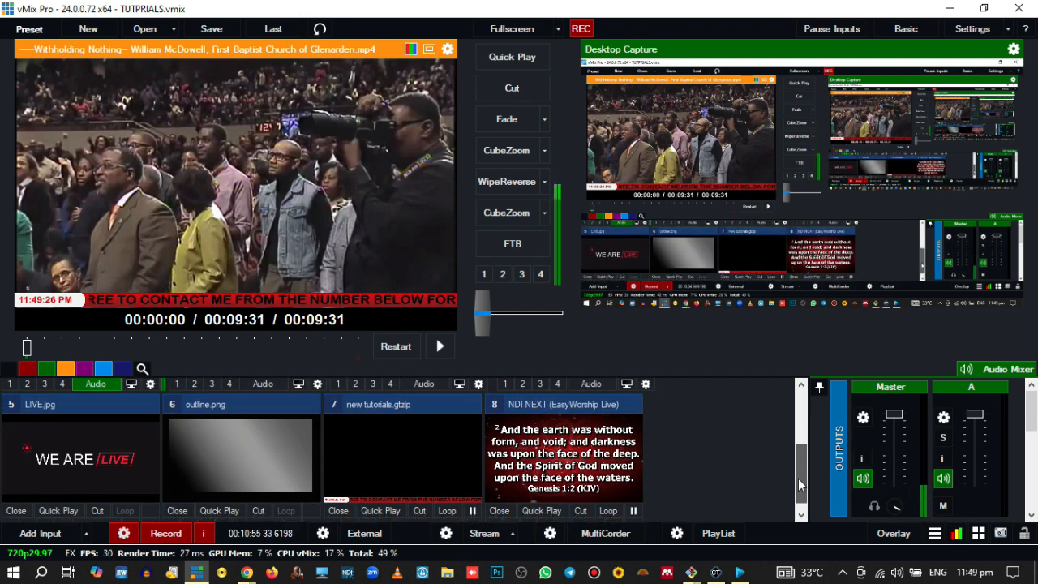
- Switch to Chrome and open Facebook Live Producer at facebook.com/live/producer
drag(798, 478, 788, 422)
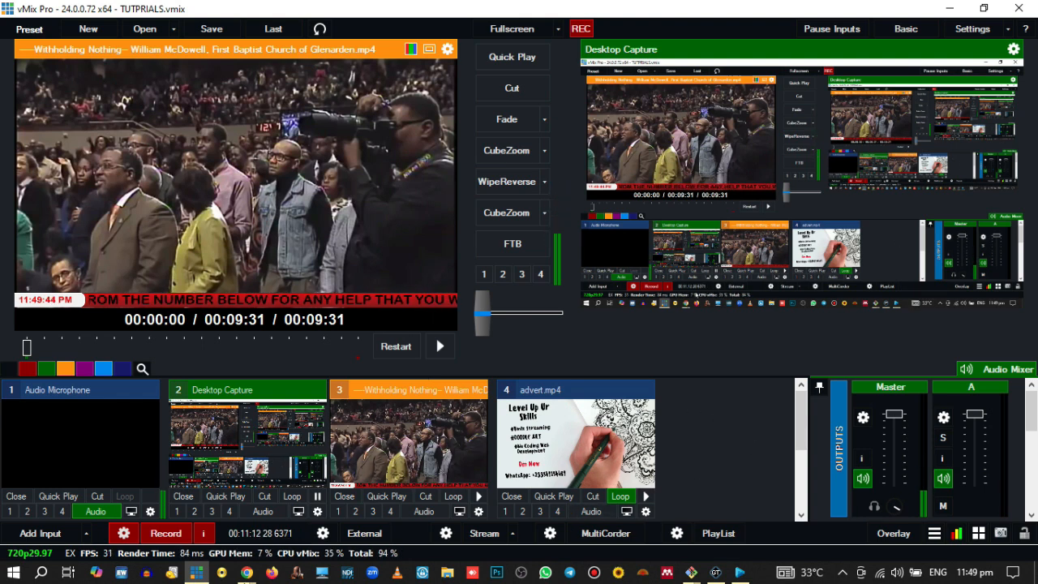
mouse_move(246, 571)
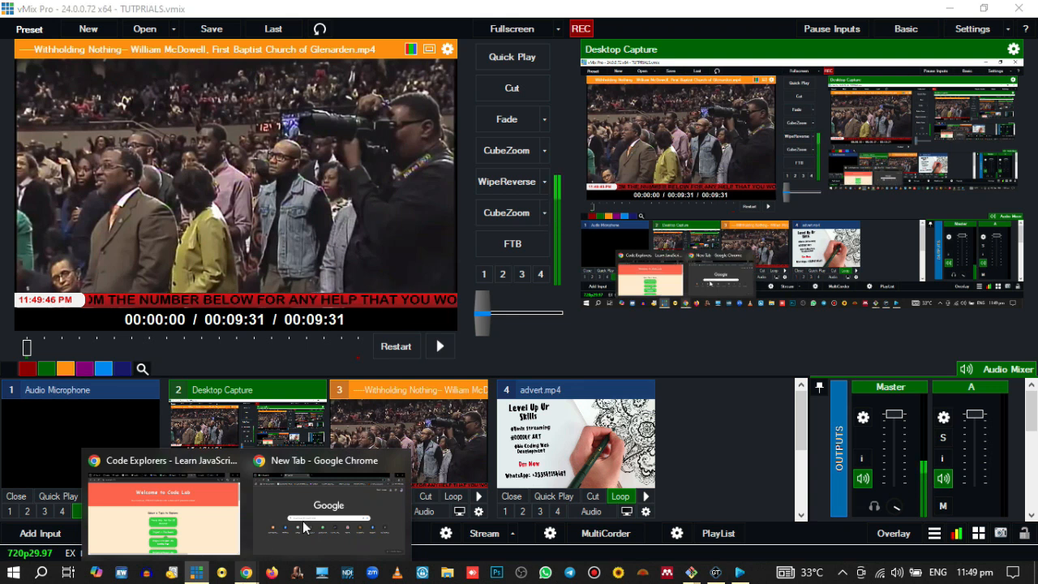
key(alt+Tab)
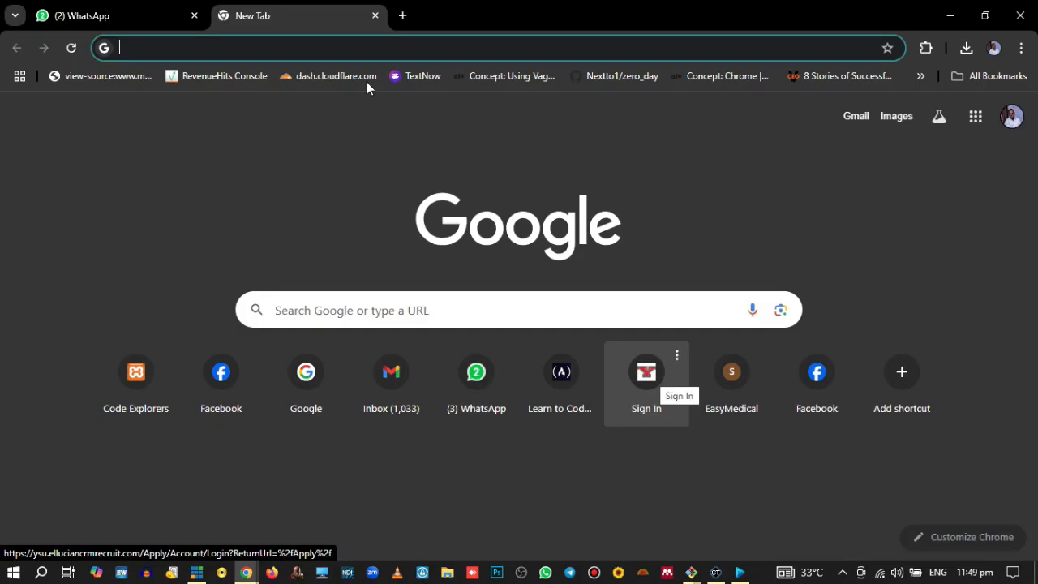
click(277, 46)
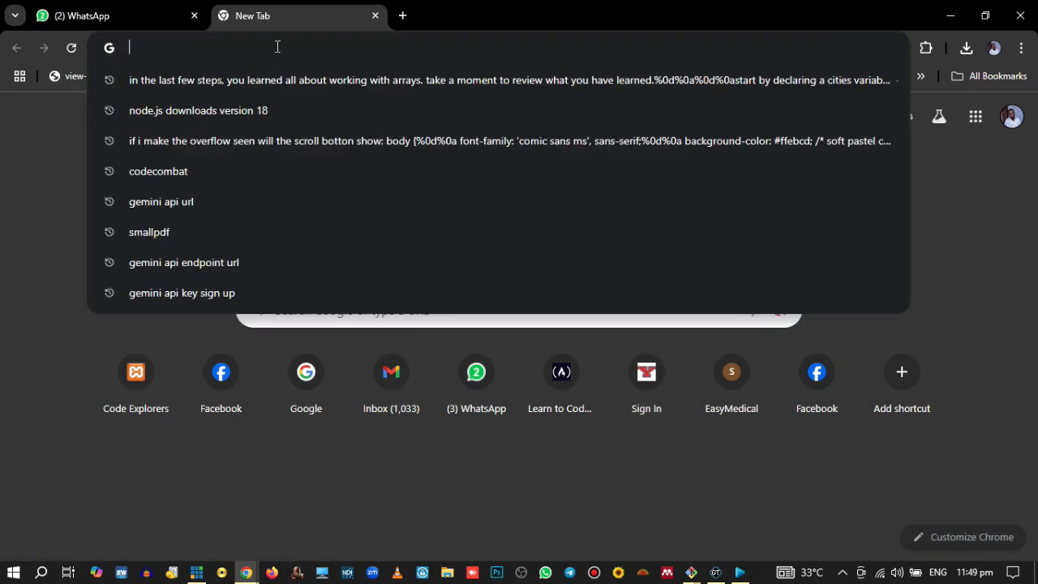
text(face)
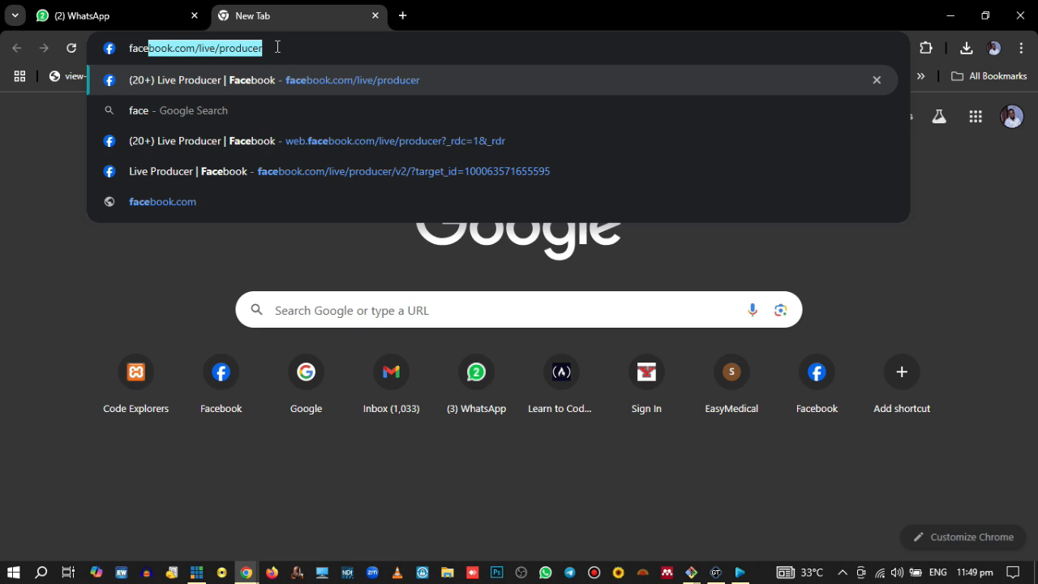
key(Right)
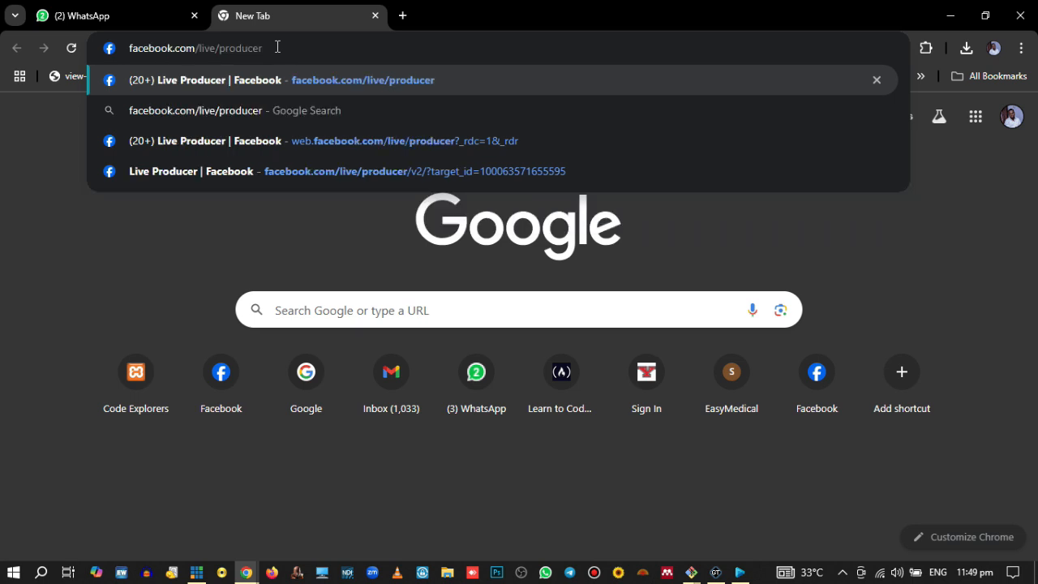
key(Return)
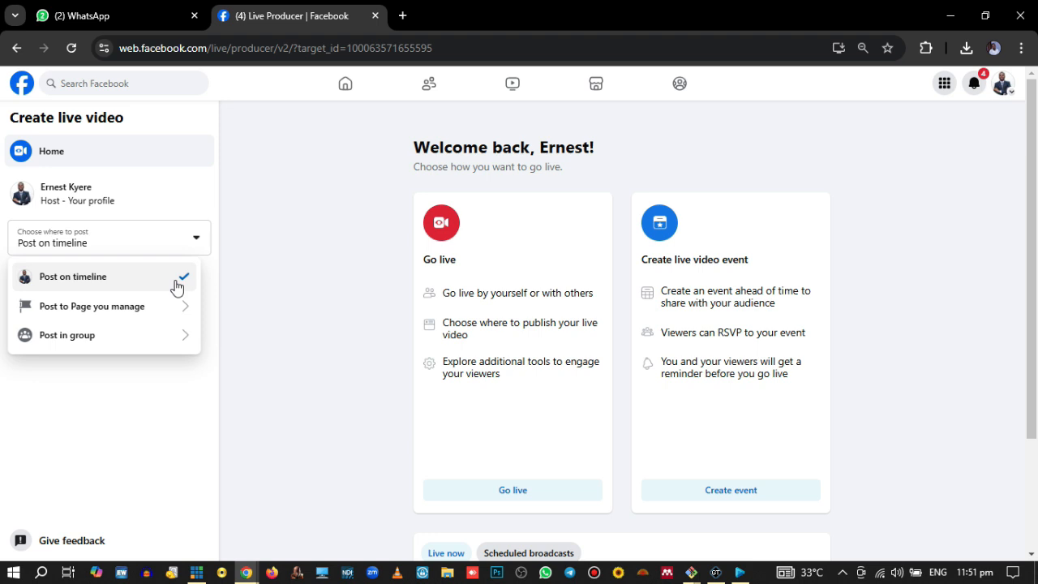
- Set the live video to post on the timeline and start the Go live setup
click(177, 286)
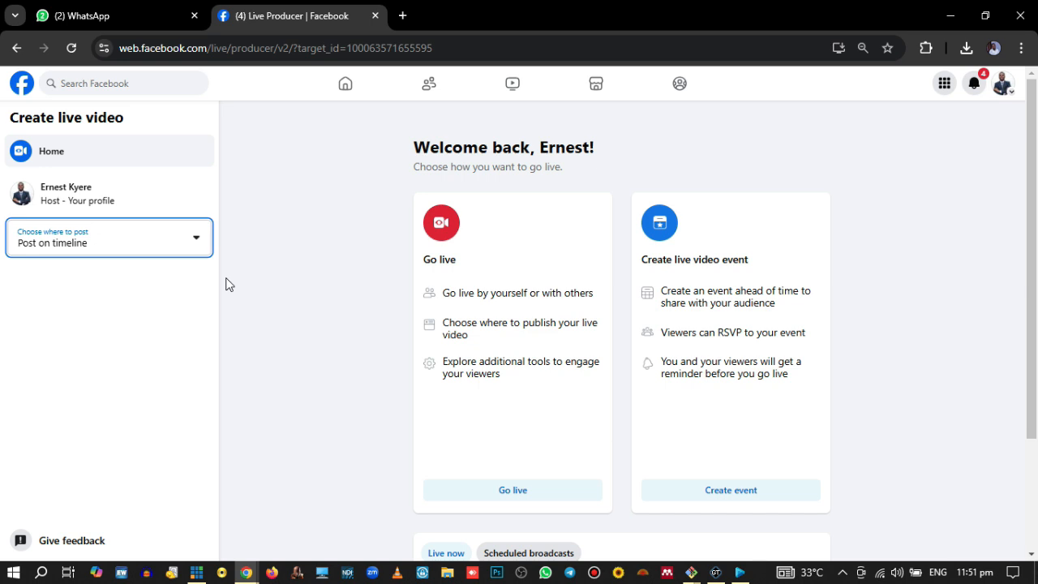
click(521, 491)
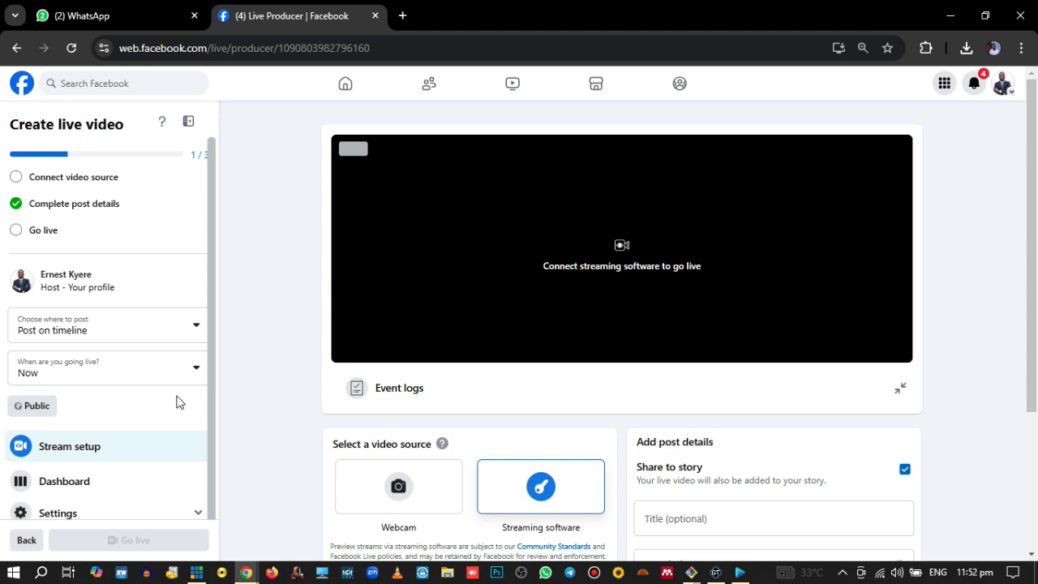
- Title the live video post "VMIX TUTORIALS"
scroll(723, 336, down, 2)
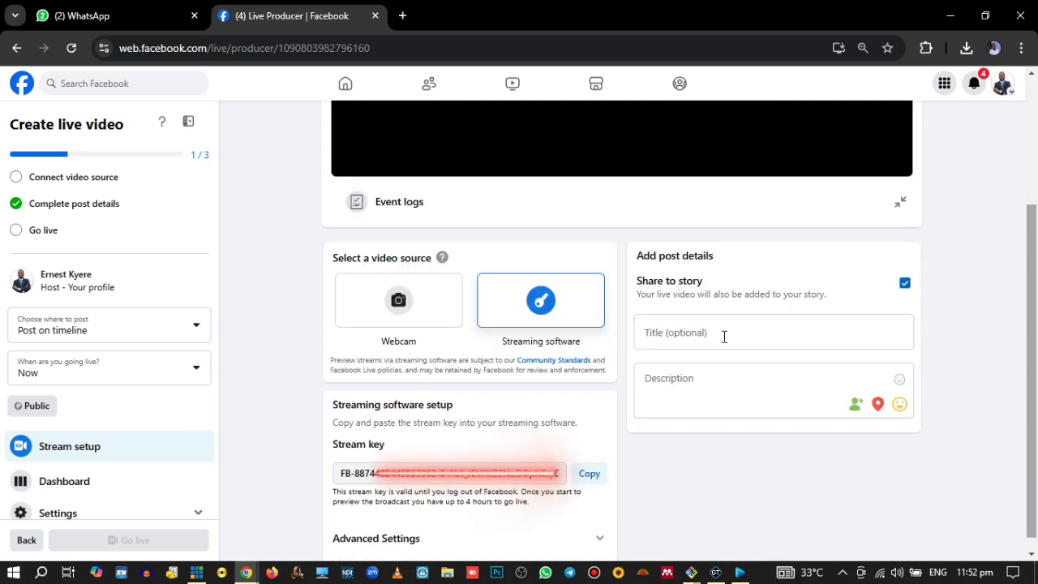
click(724, 336)
text(VMI)
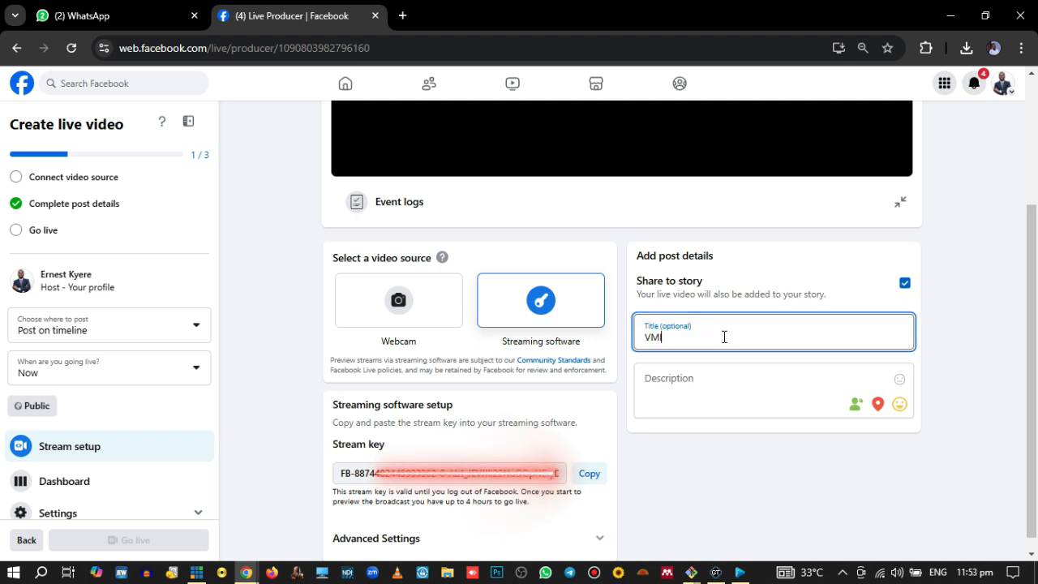
text(X TUTORI)
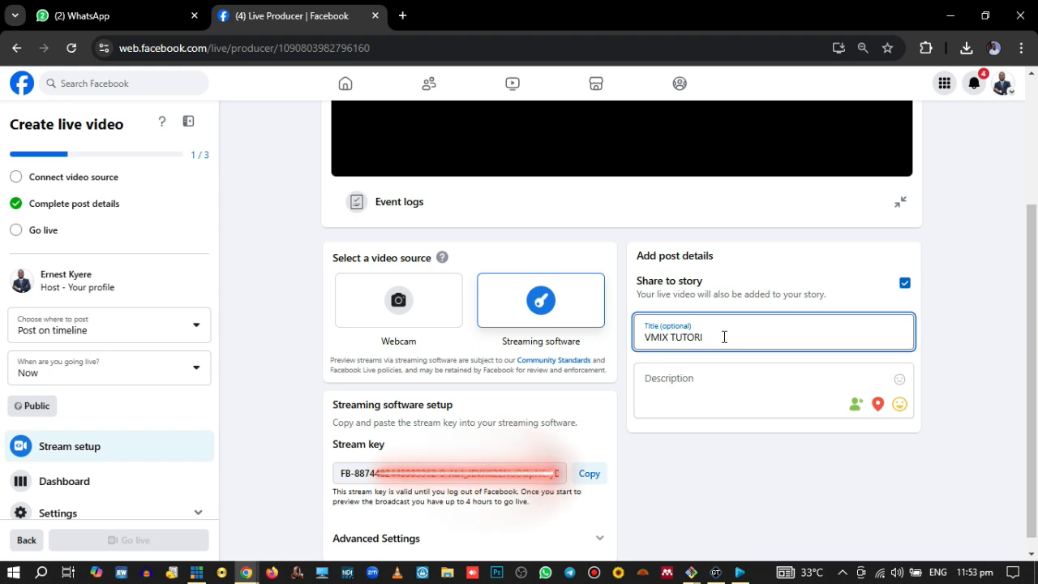
text(ALS)
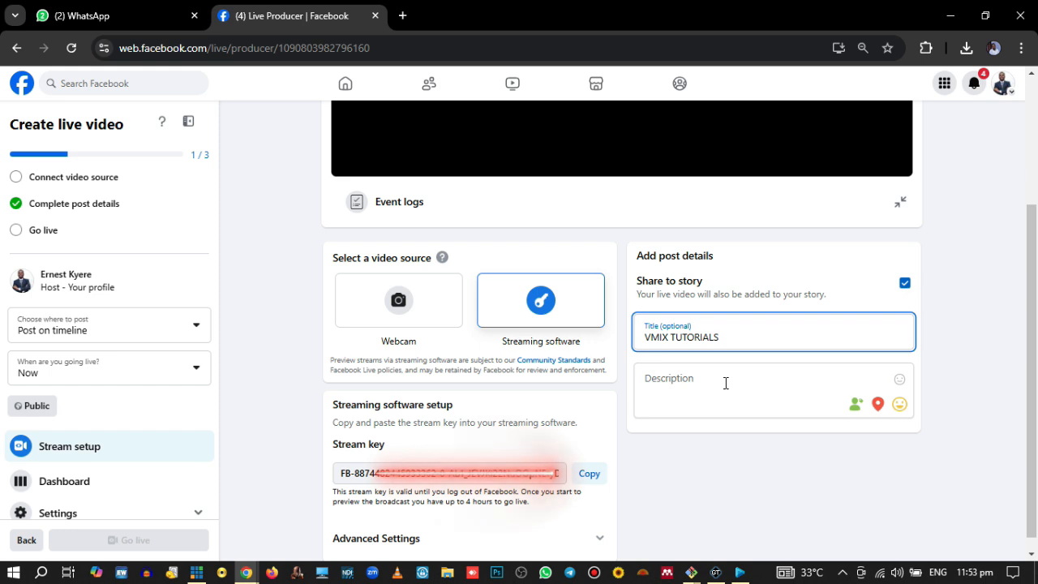
- Write the post description "This is a live session to help individuals having challenges in using the"
click(726, 383)
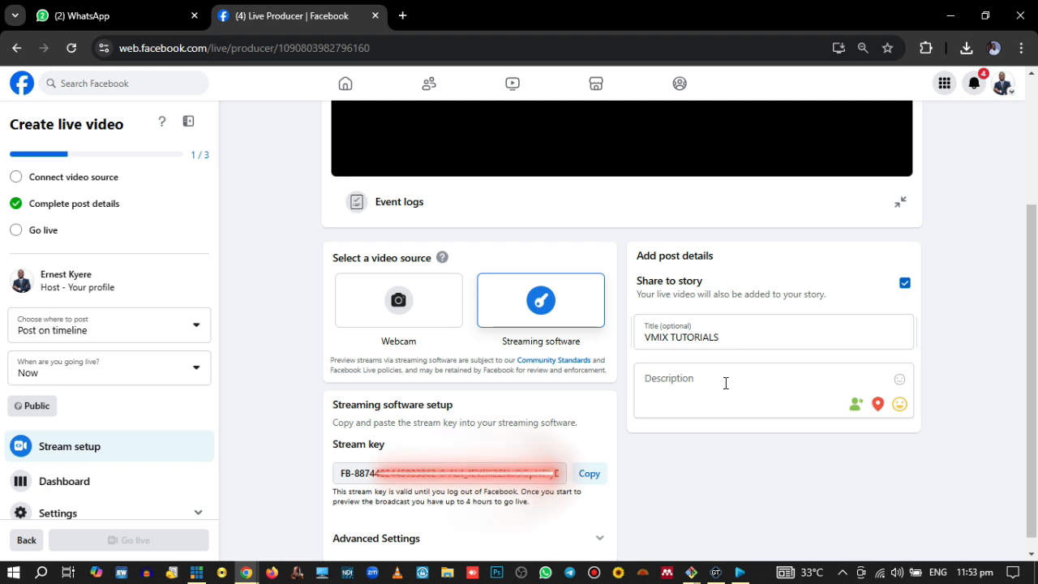
click(726, 383)
text(This is a live se)
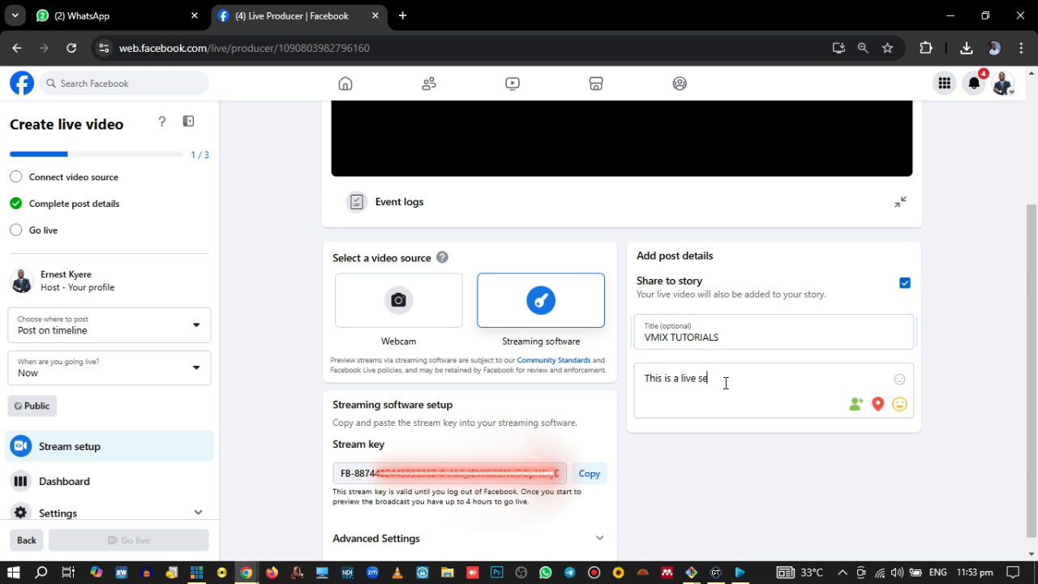
text(ssion to help individuals)
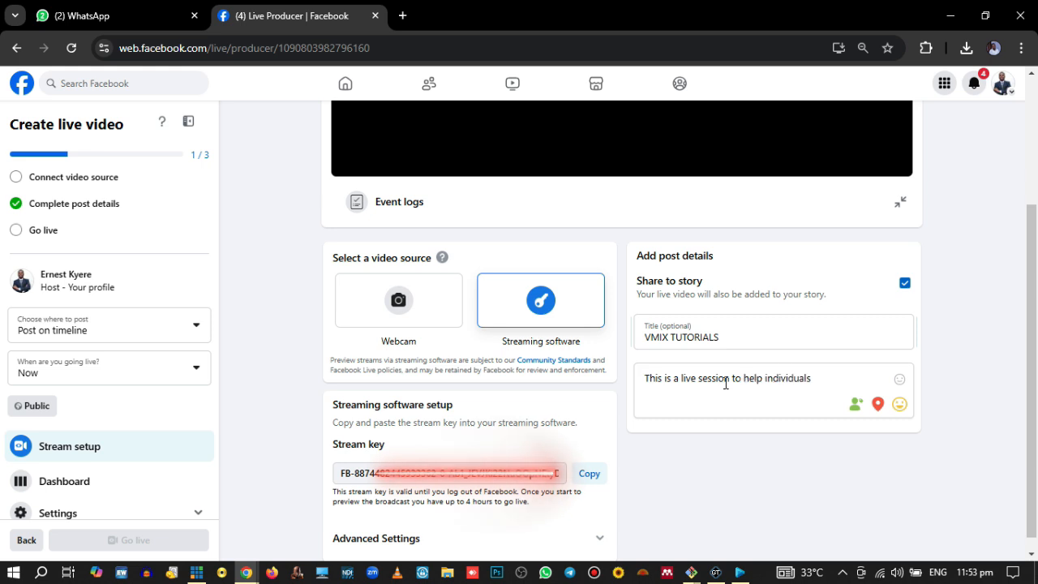
text( having challeng)
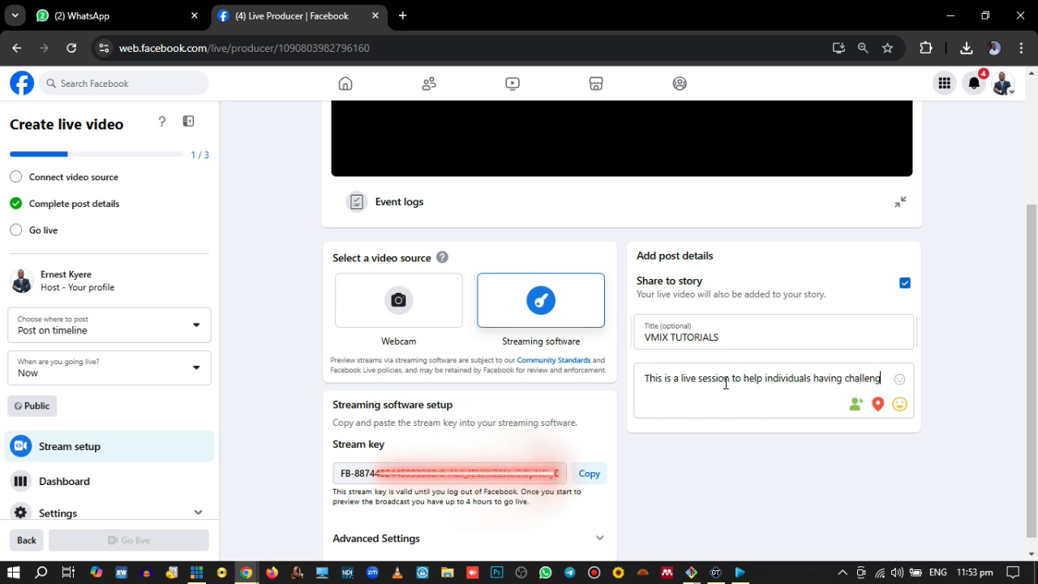
text(es in)
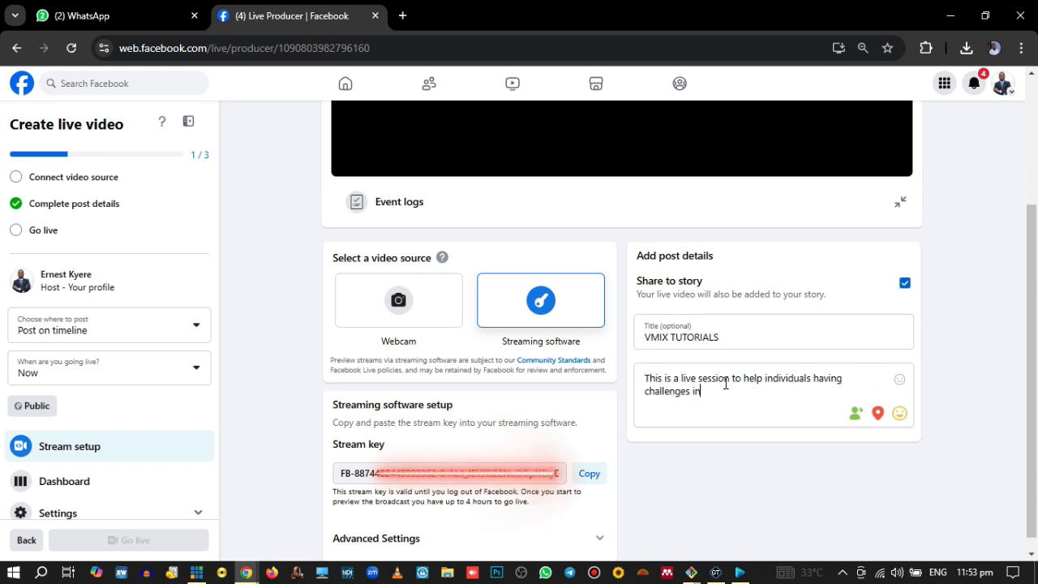
text( using the)
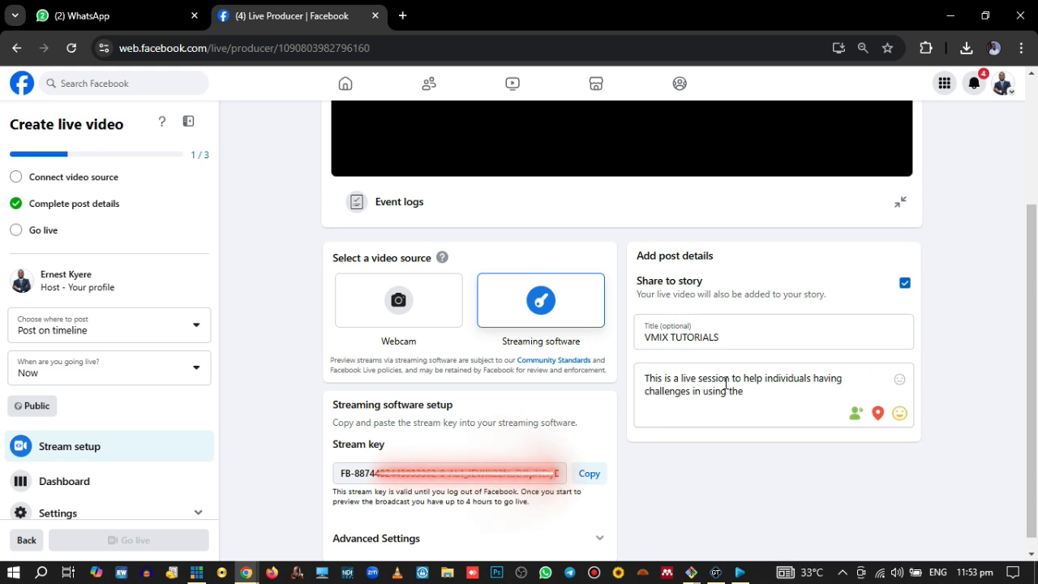